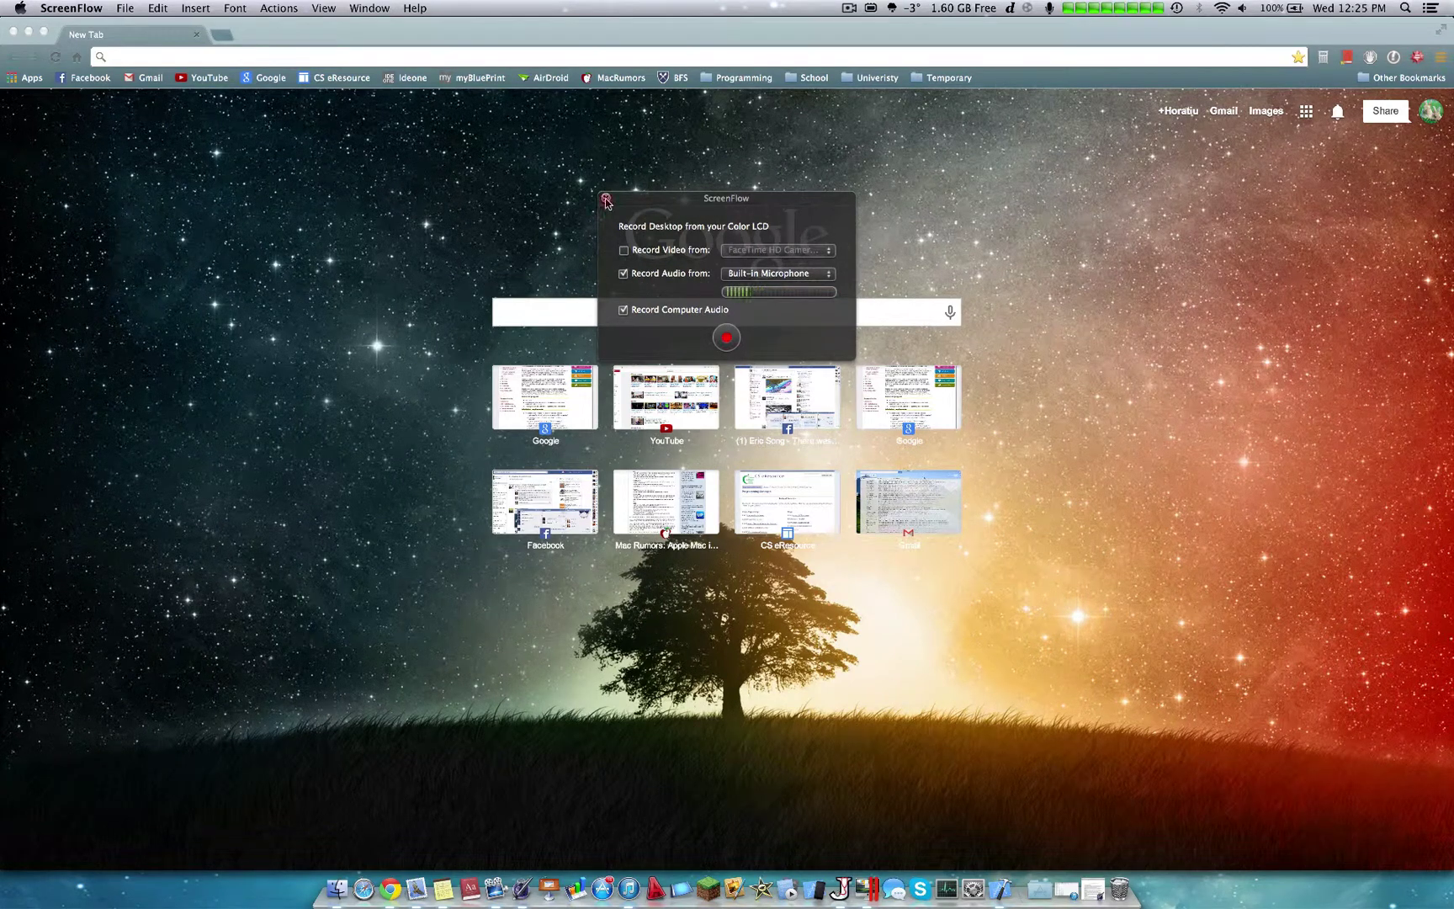
Close the ScreenFlow recording panel to reveal Chrome's New Tab page
left_click(605, 199)
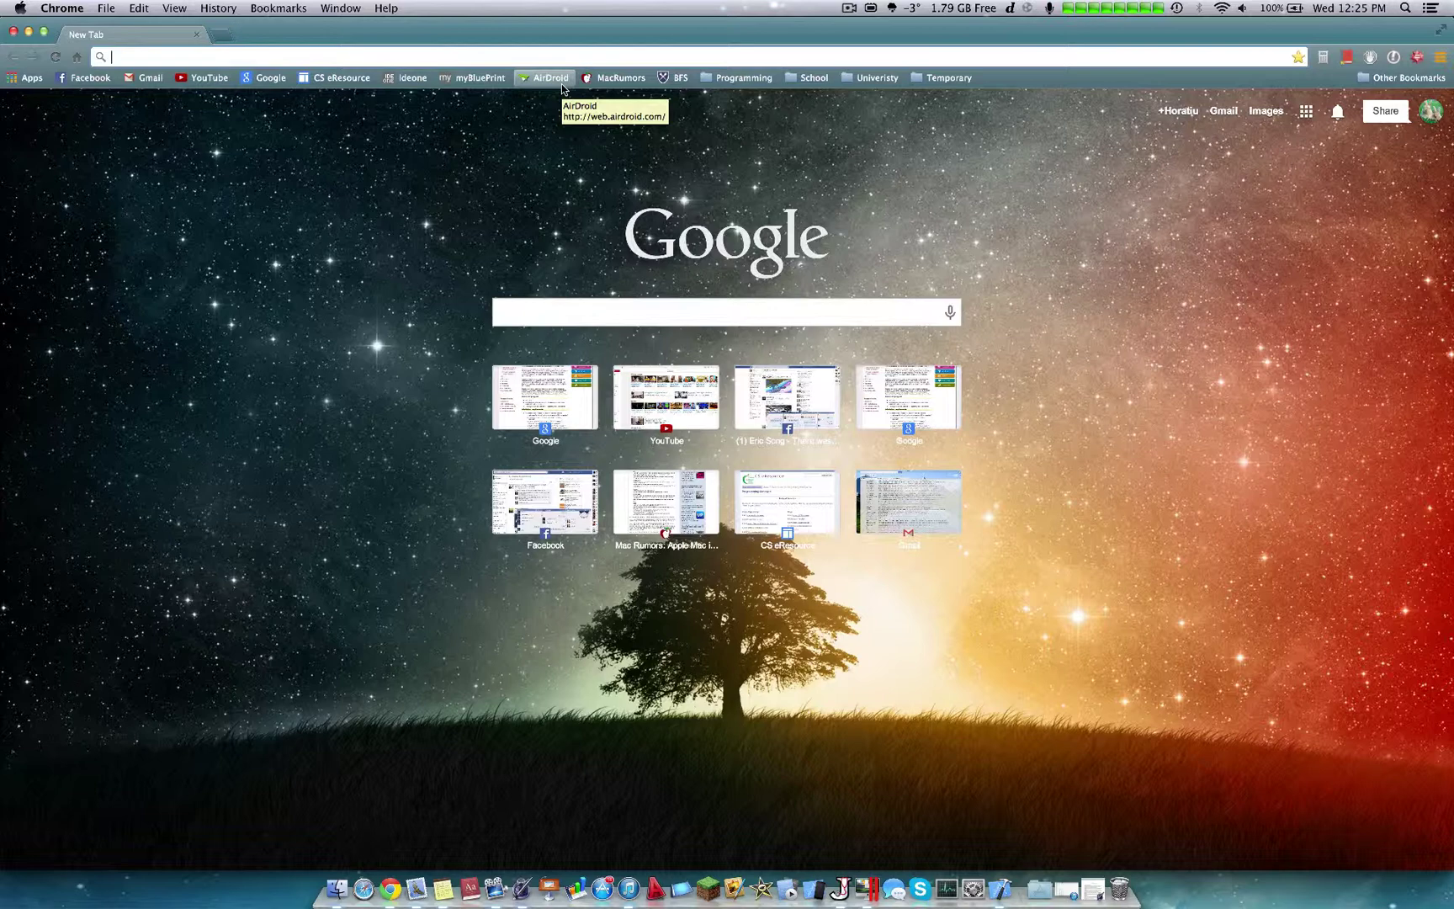
Launch the AirDroid bookmark, choose 'Update next time' once connected, and open Apps
left_click(551, 77)
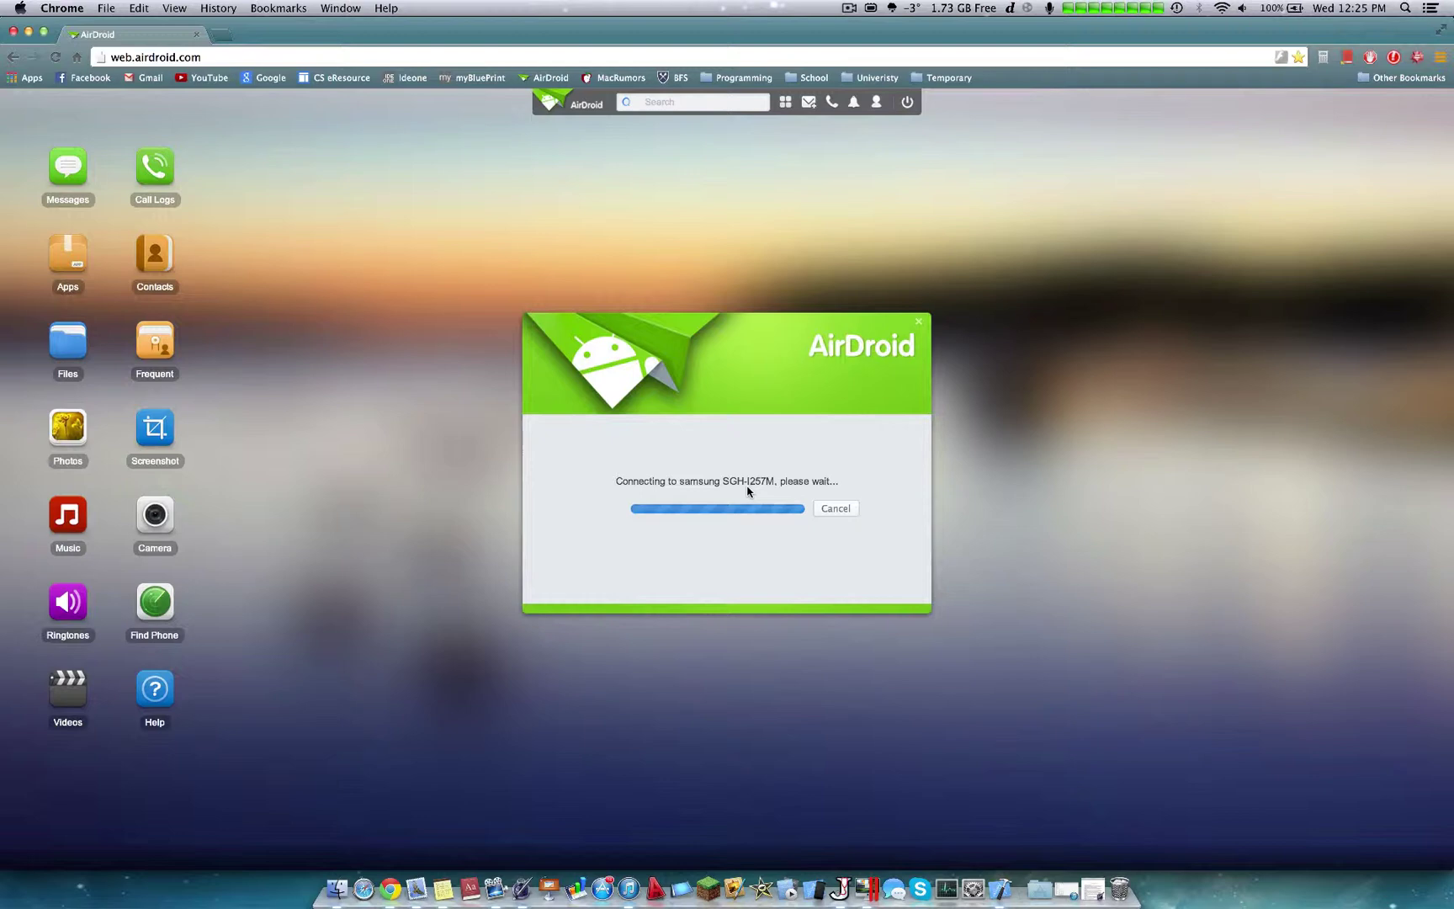
key("XF86AudioLowerVolume")
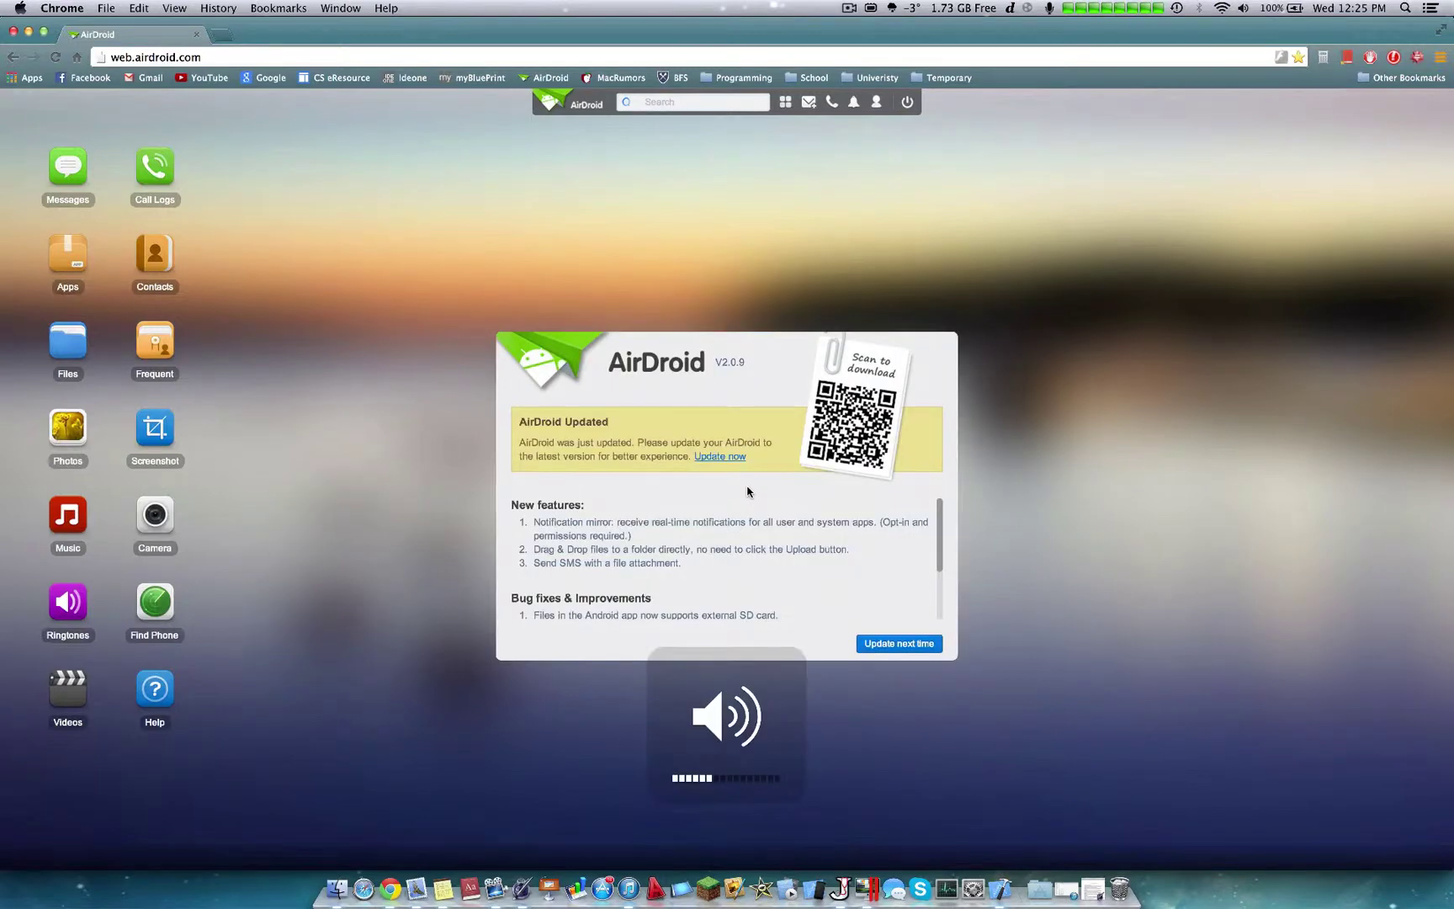
left_click(873, 641)
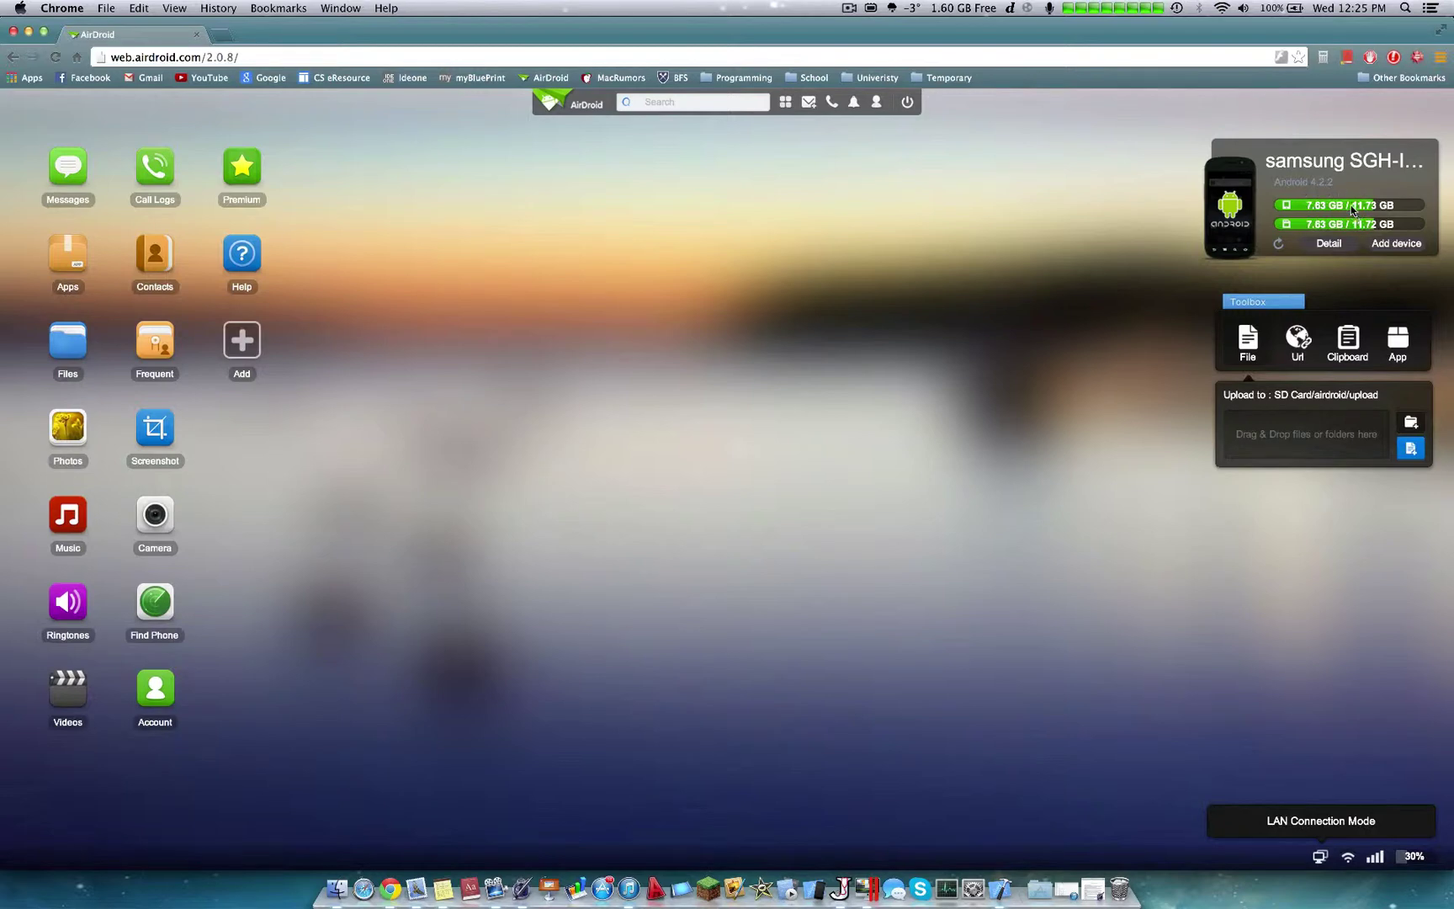
left_click(1343, 227)
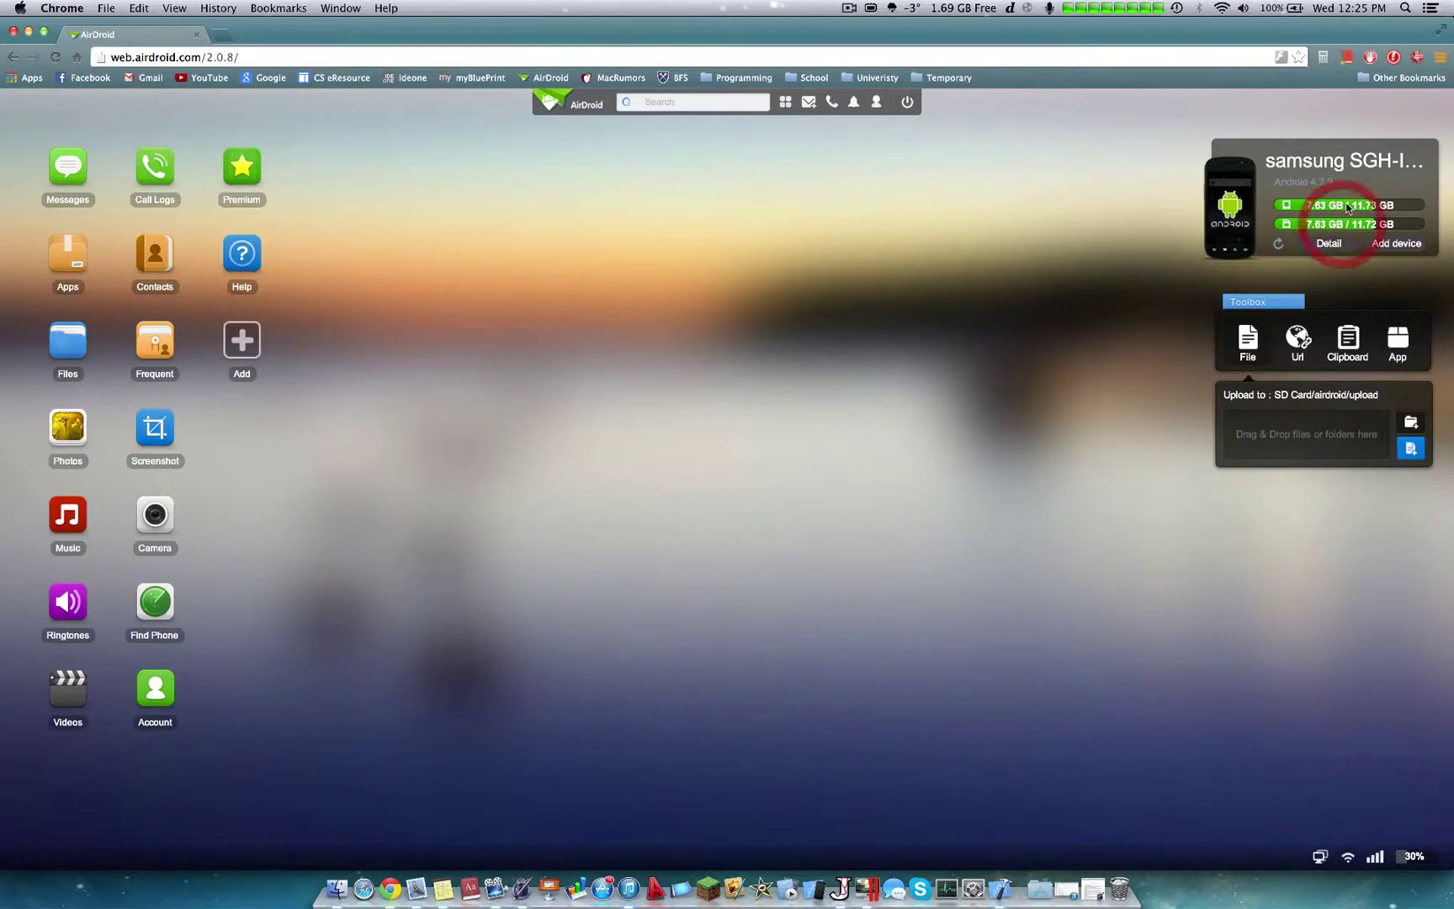
left_click(1348, 204)
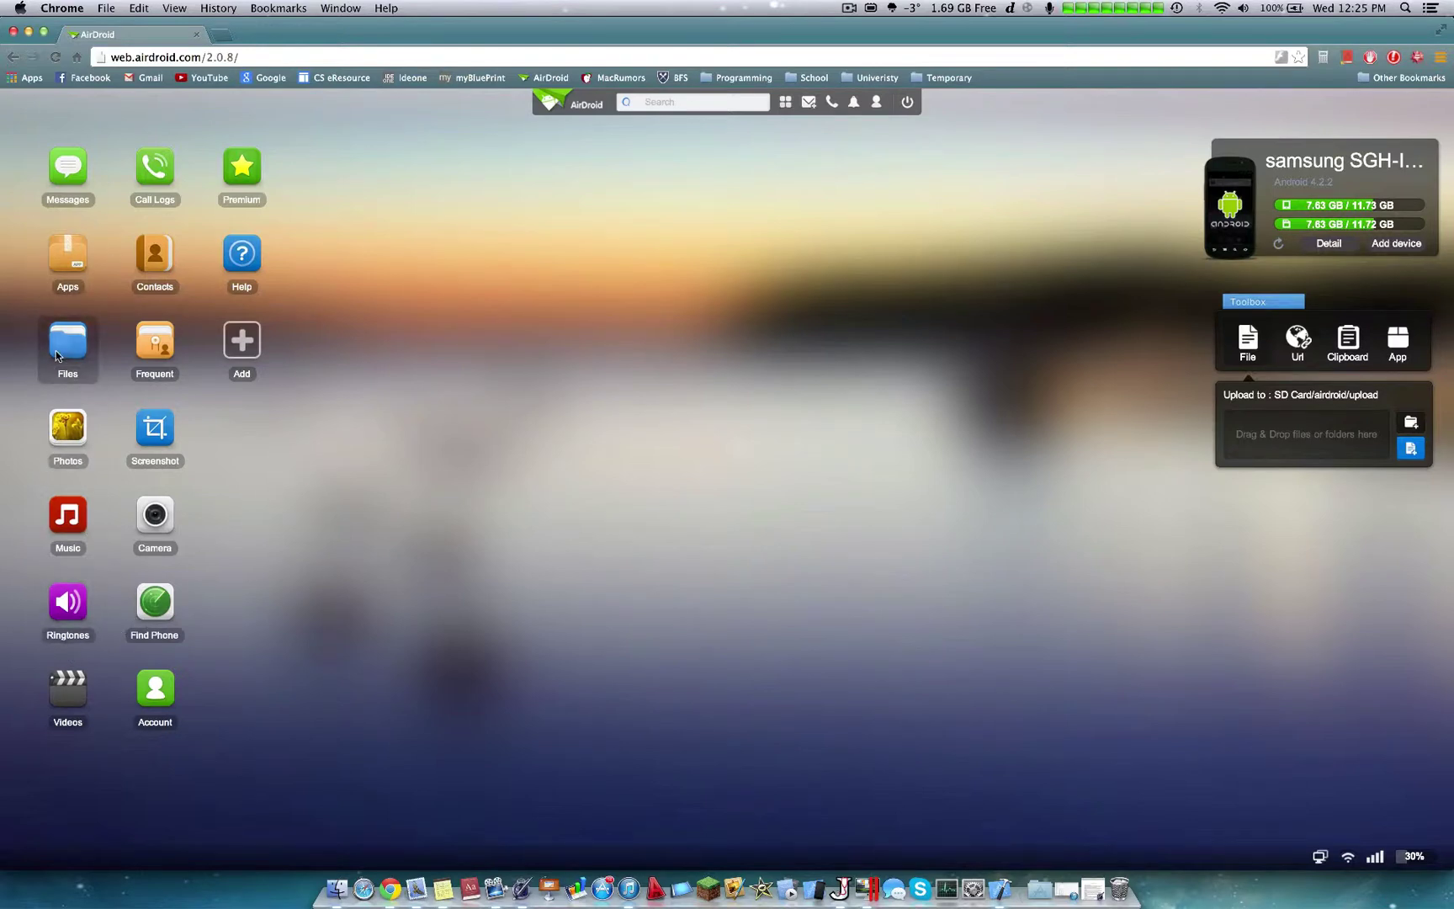
left_click(58, 268)
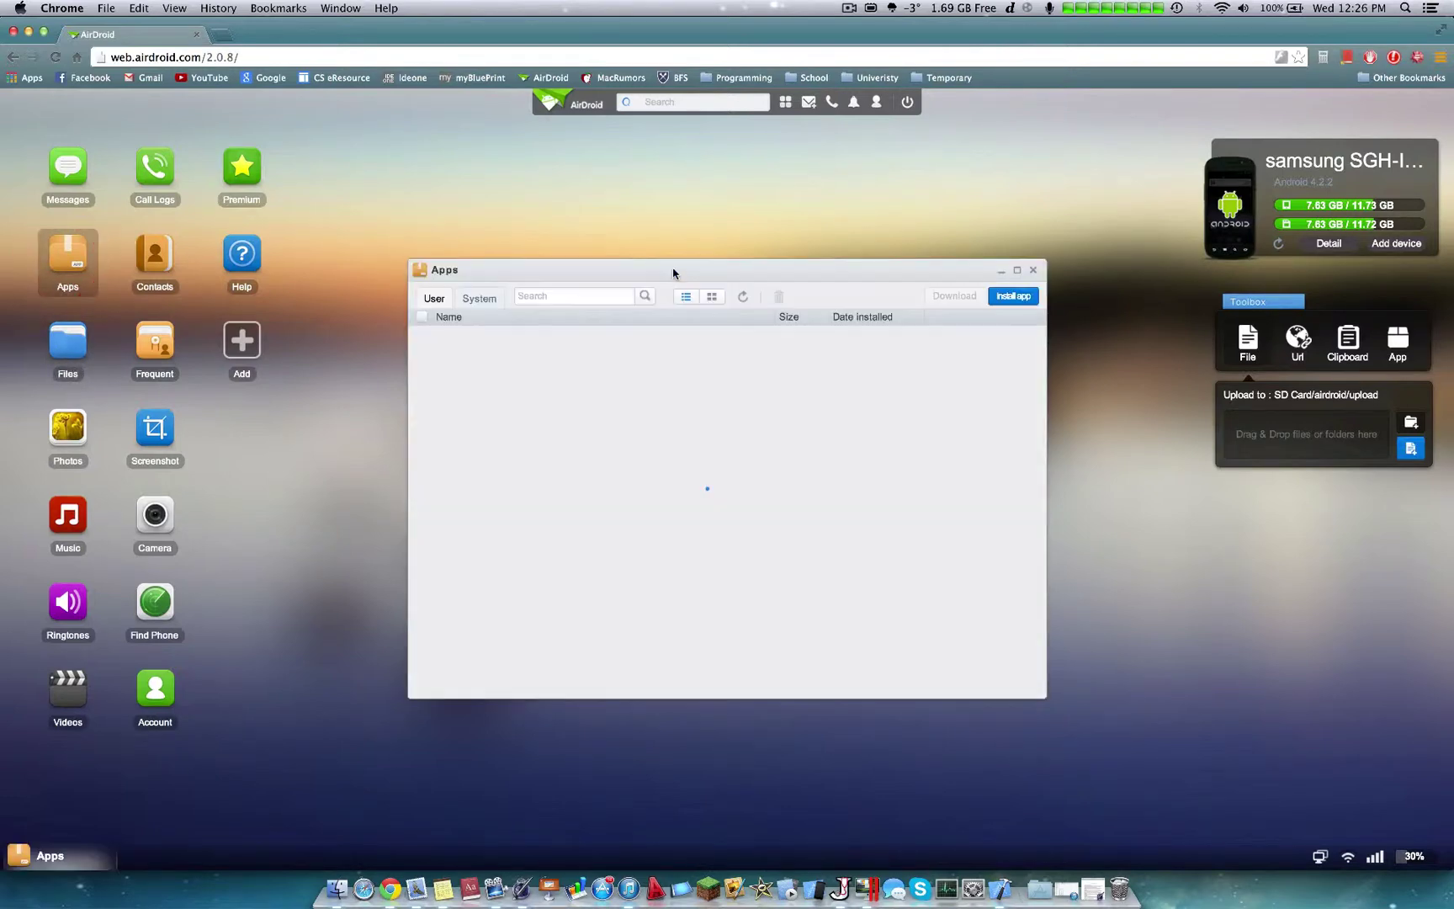
scroll(701, 467, "down", 5)
scroll(702, 467, "down", 5)
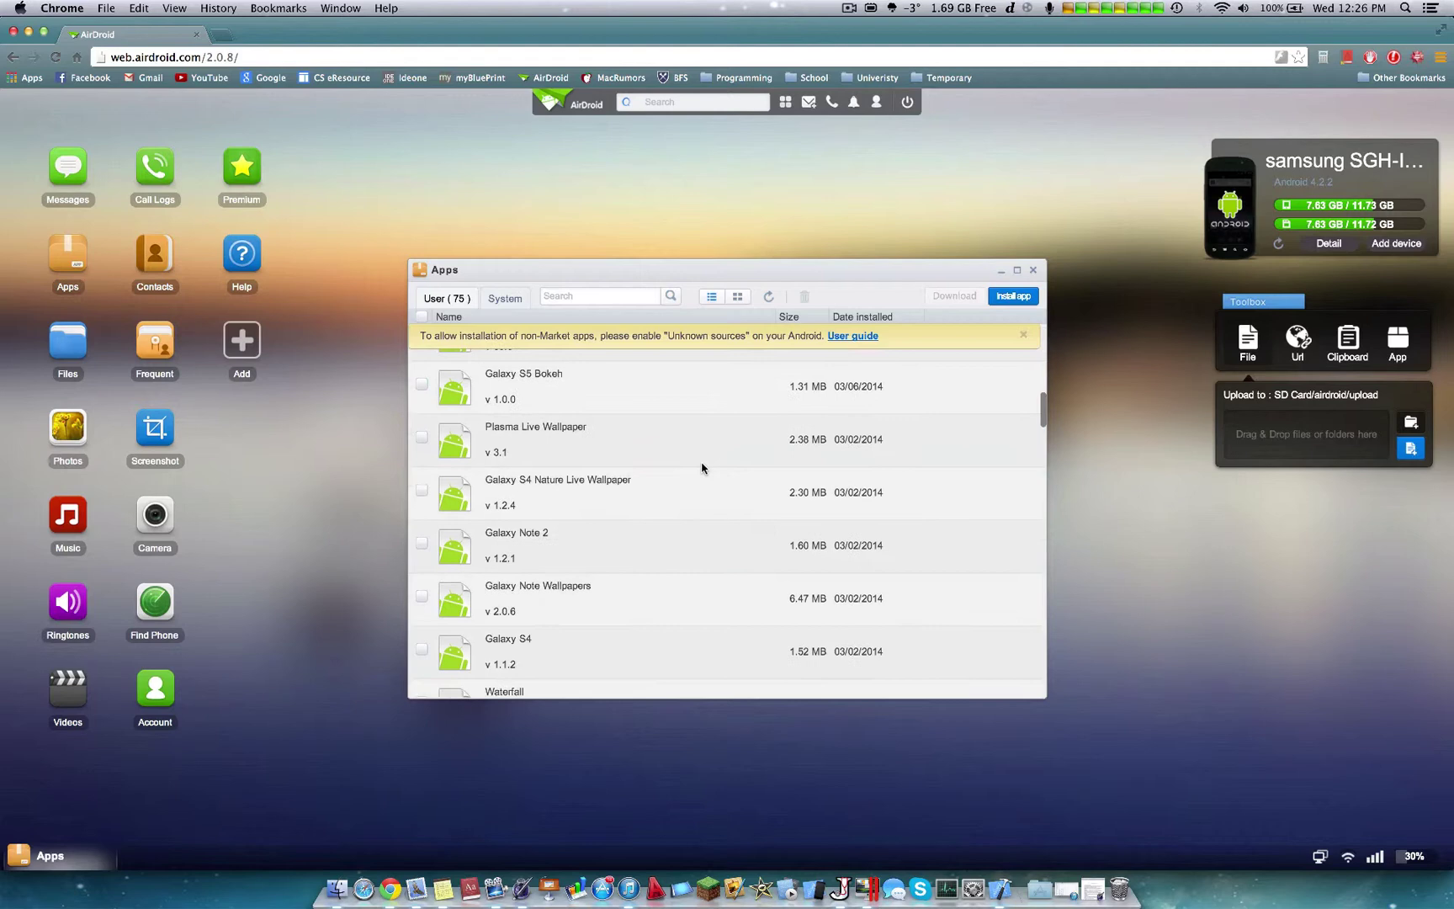
scroll(702, 467, "down", 5)
scroll(702, 467, "down", 5)
scroll(702, 467, "down", 3)
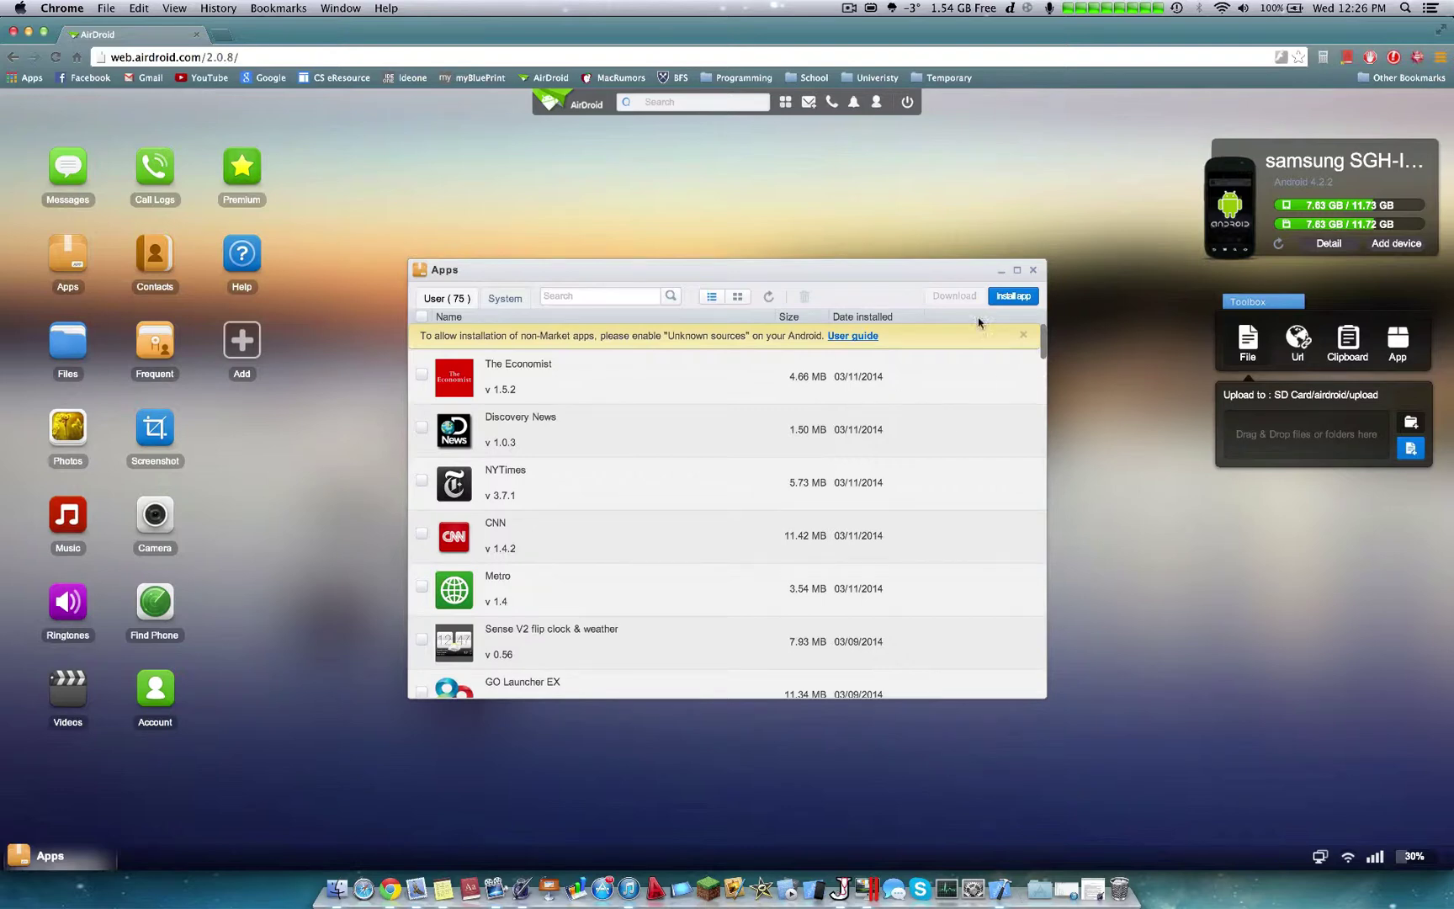
scroll(1021, 304, "down", 10)
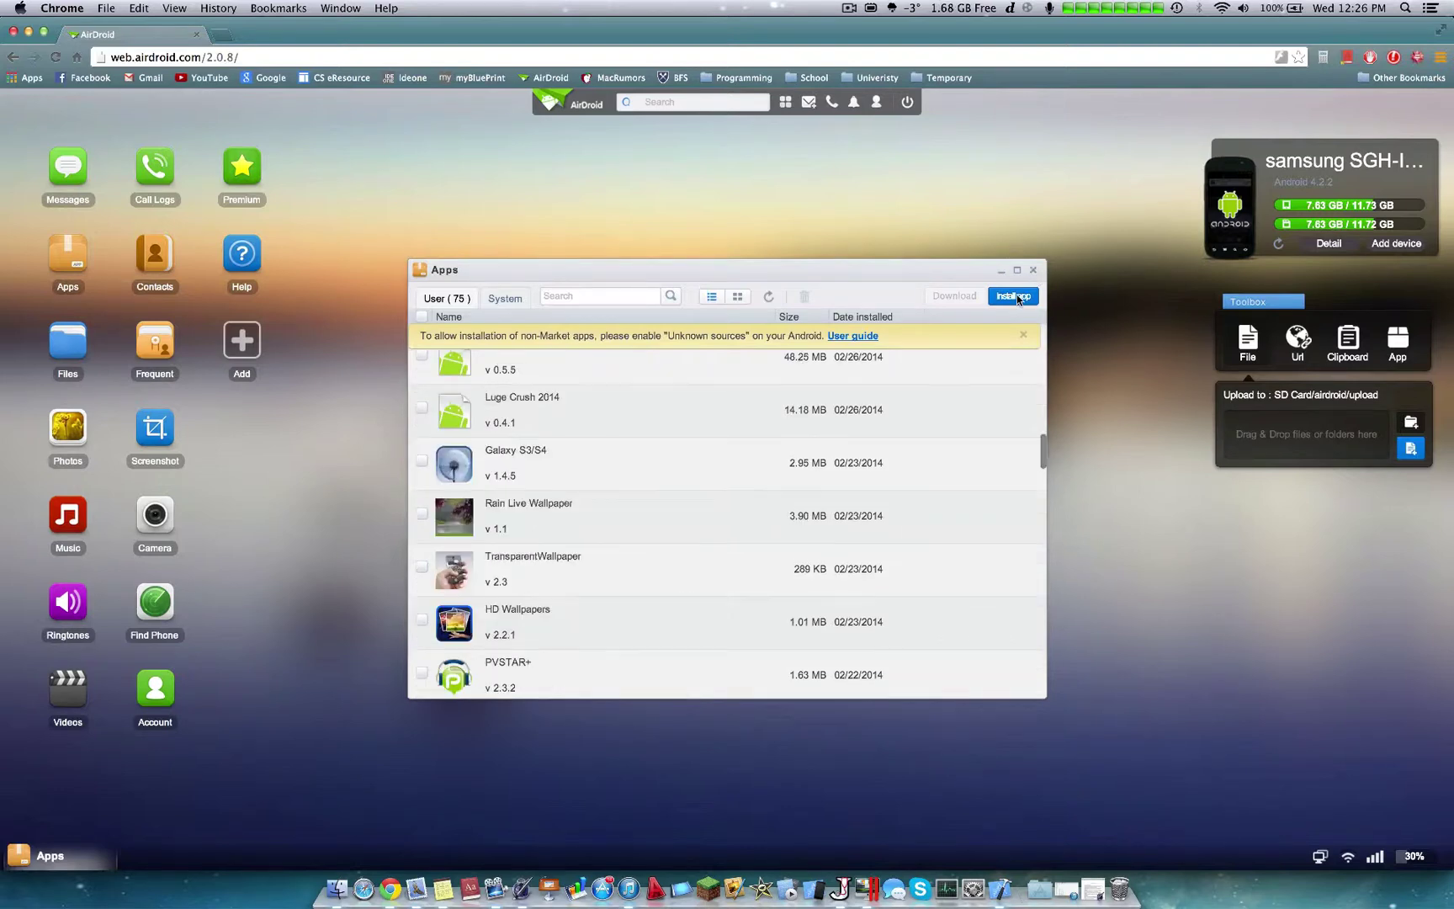
left_click(1034, 270)
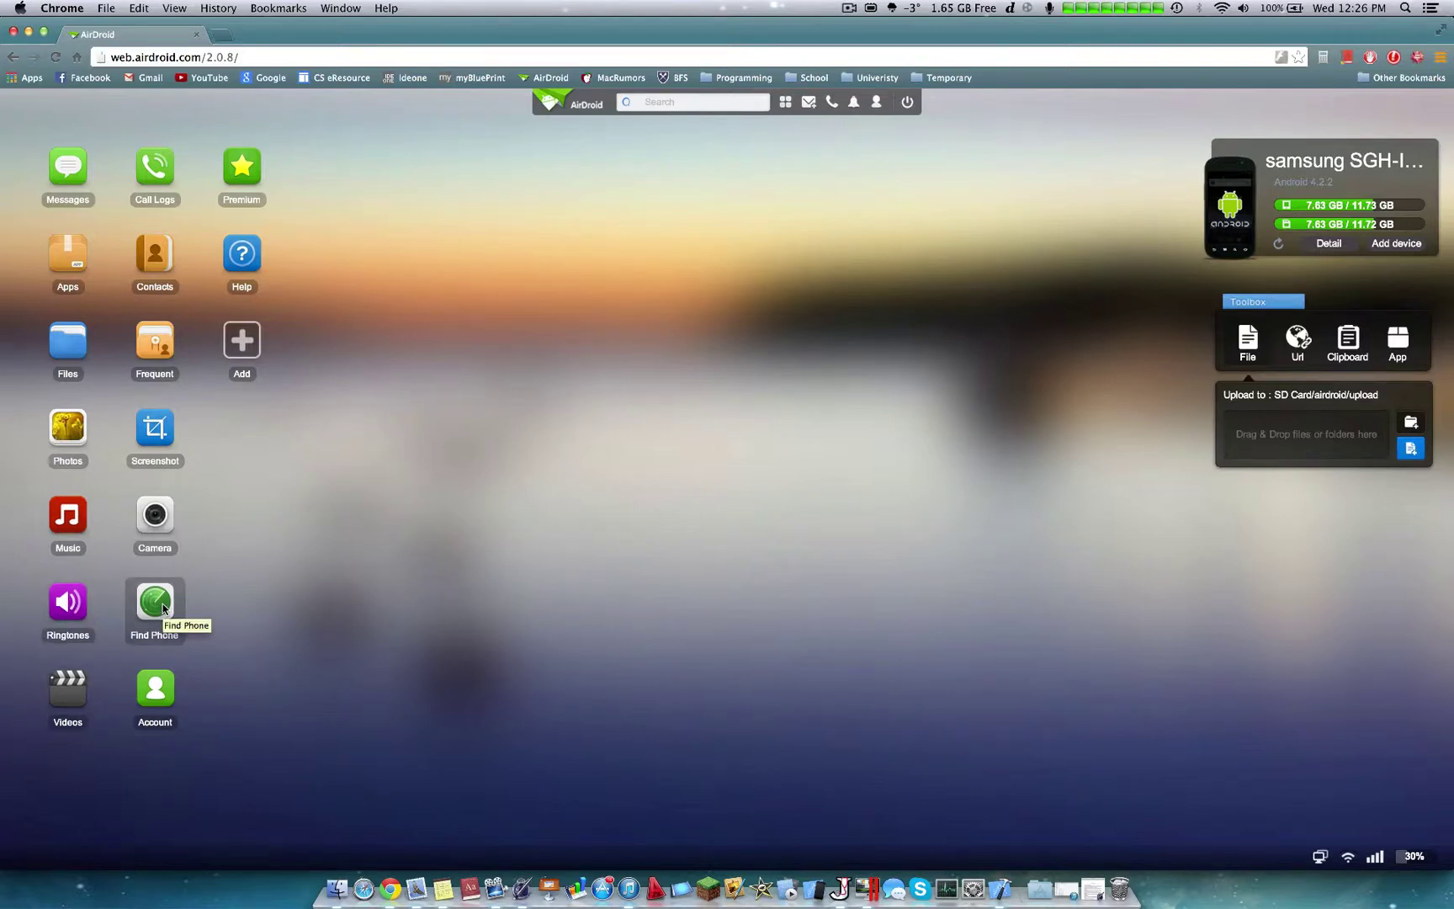
Open the phone's Camera feed past the warning, rotate it to landscape, then close it
left_click(162, 512)
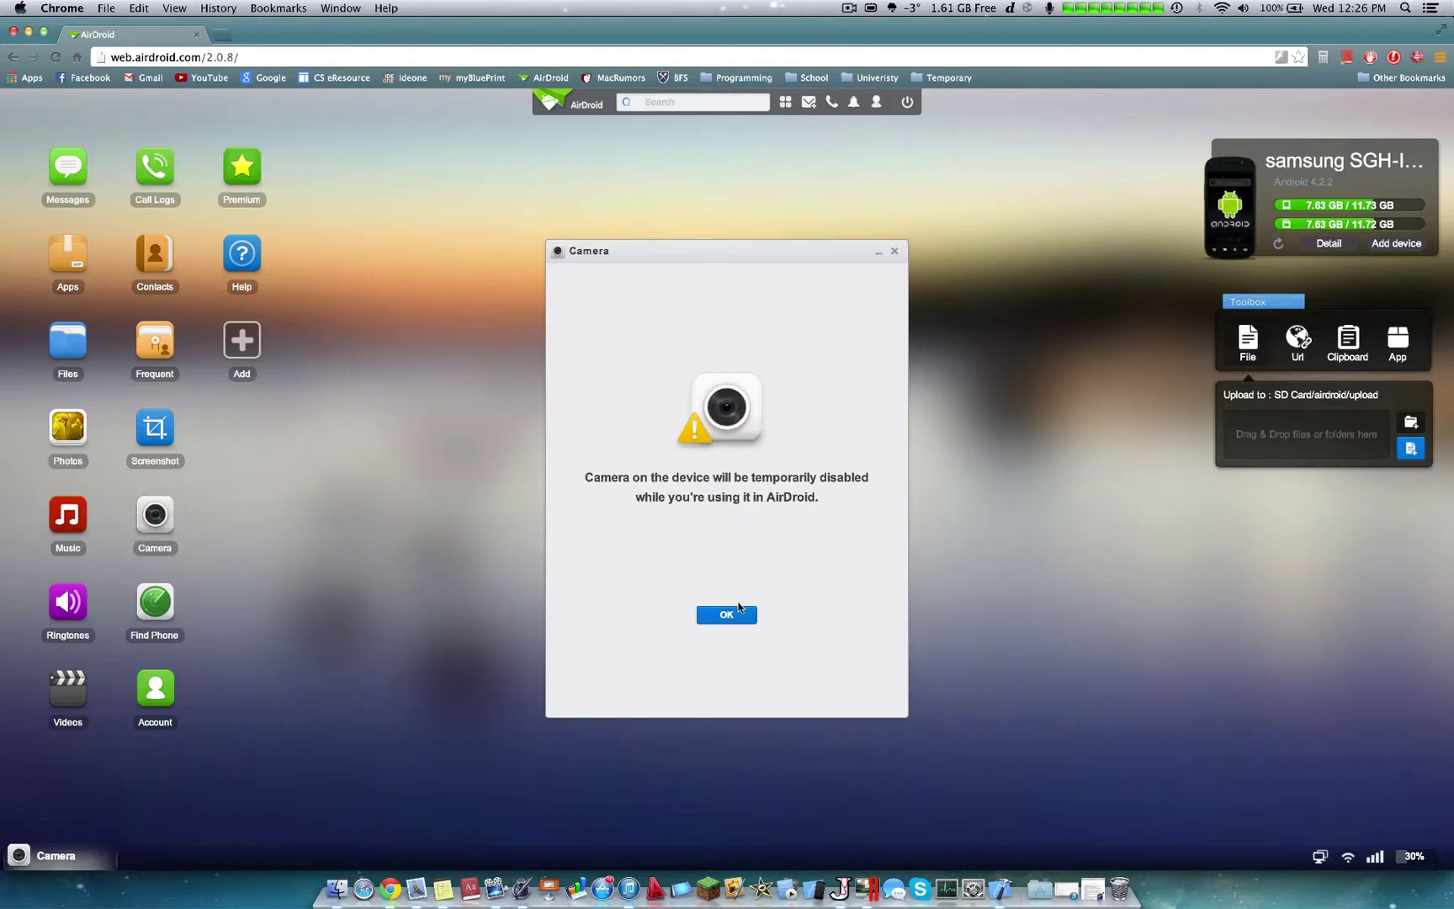
left_click(739, 614)
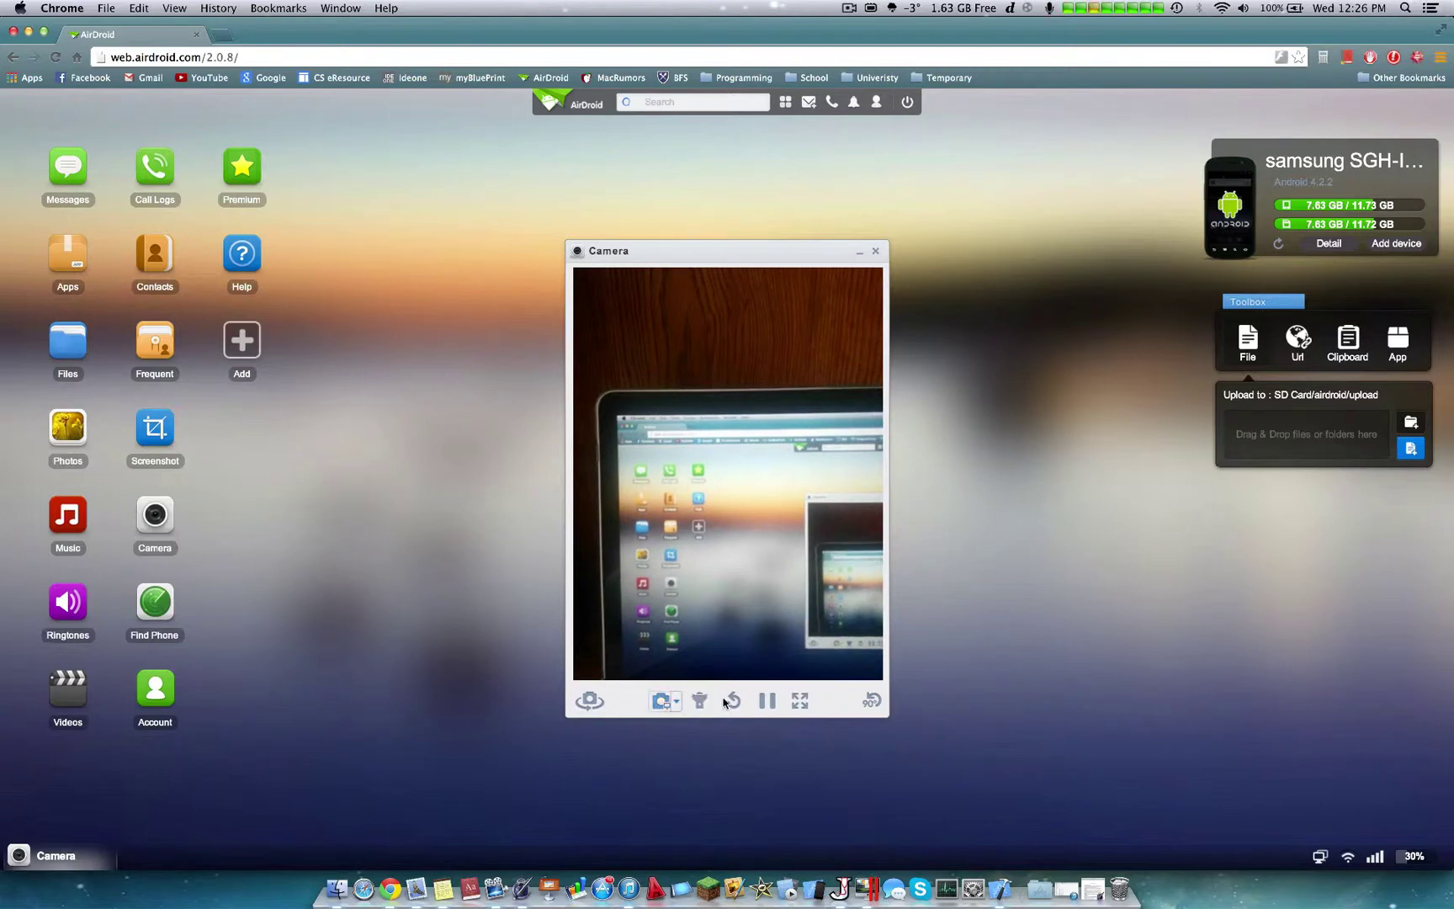
left_click(871, 702)
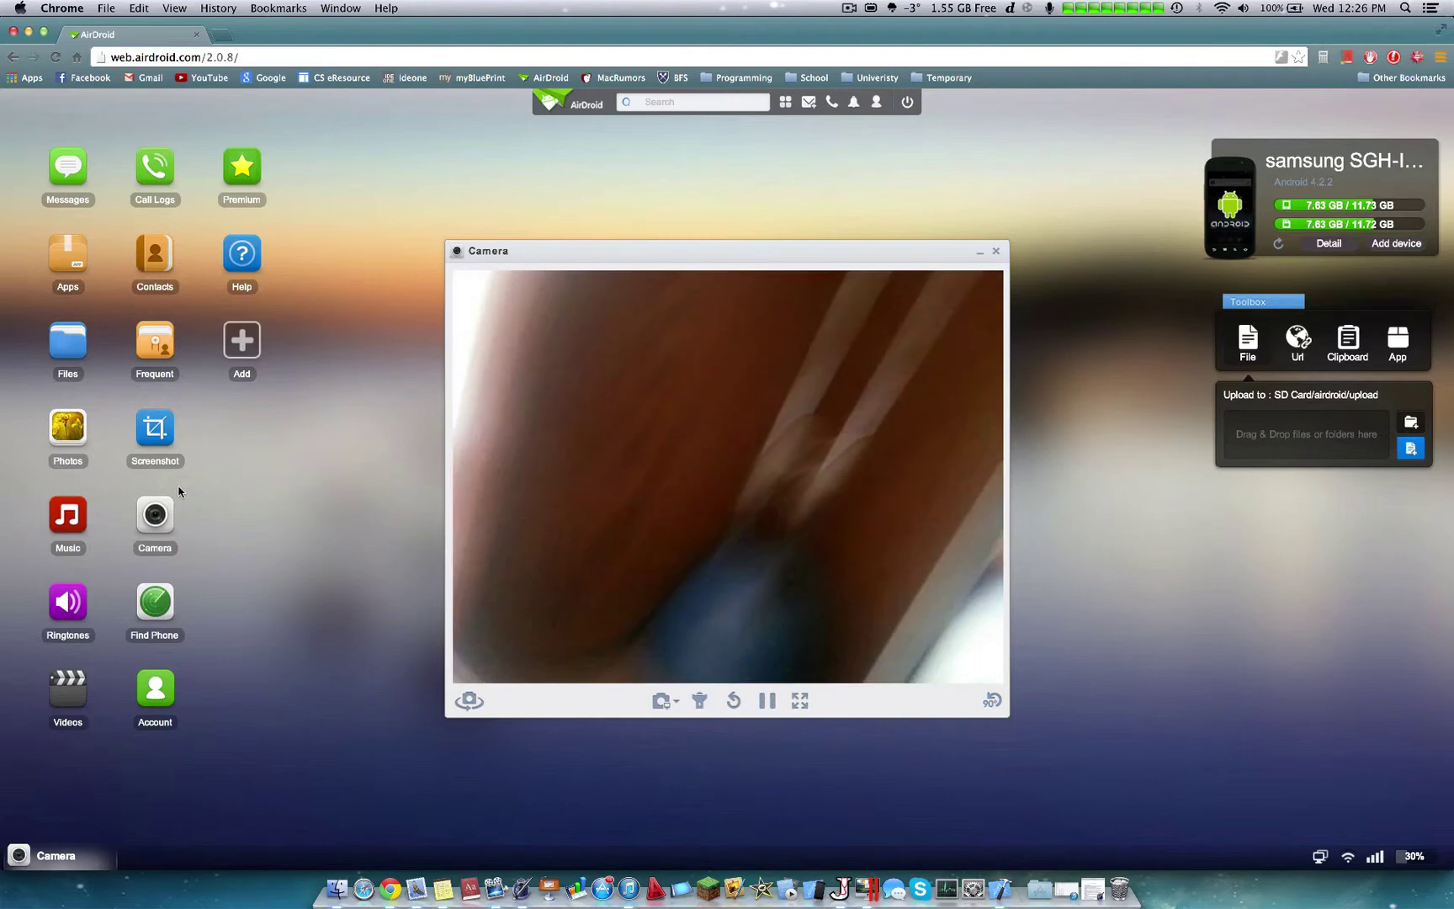
left_click(156, 520)
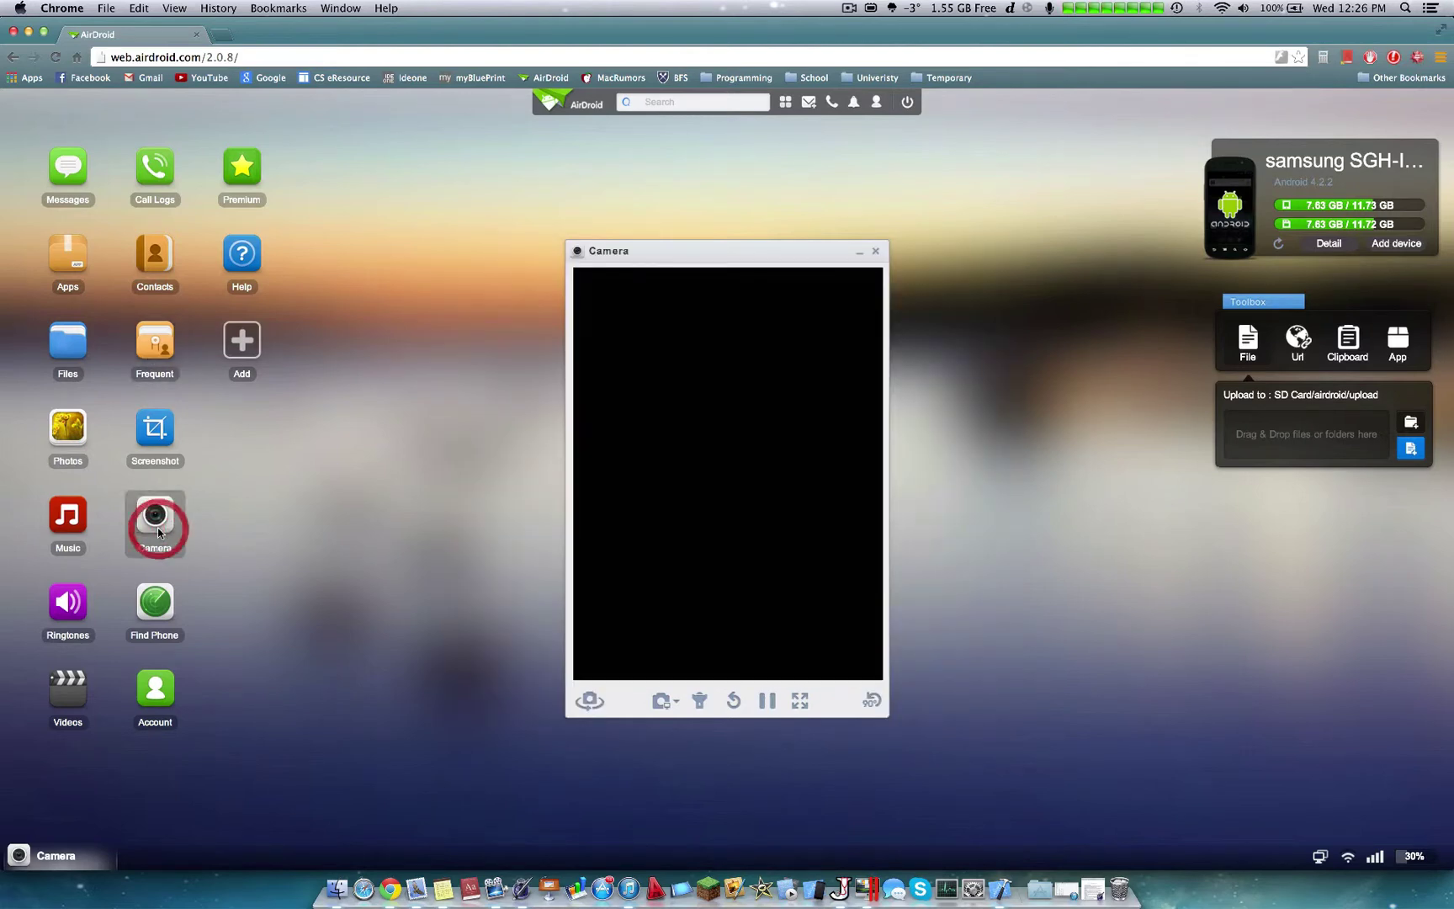
left_click(875, 251)
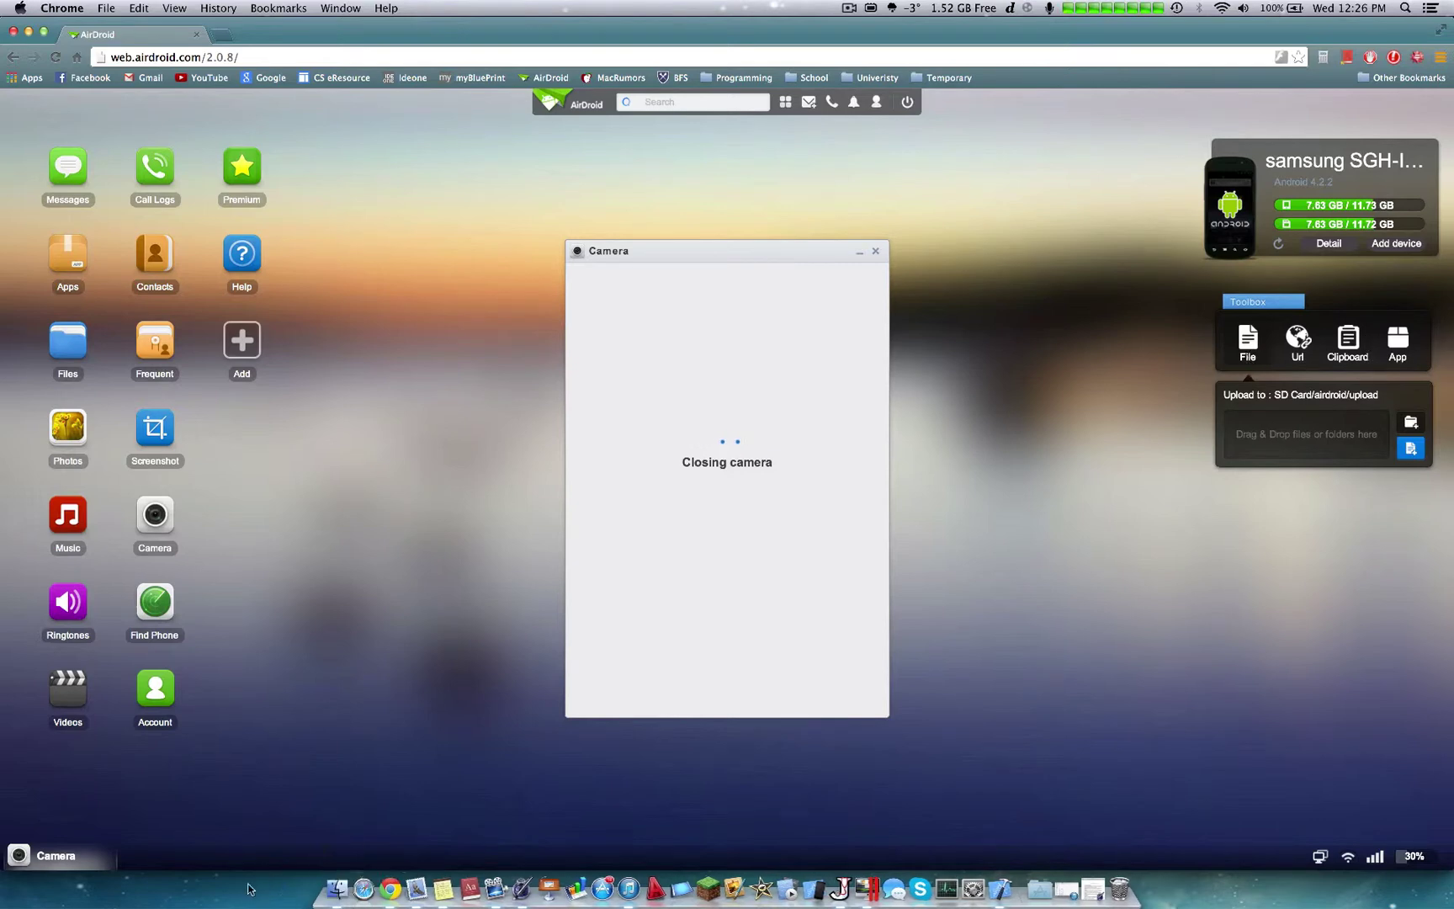
Drag Calci_Complete.pdf from Documents > School PDF's > Grade 12 into AirDroid's upload box
left_click(333, 895)
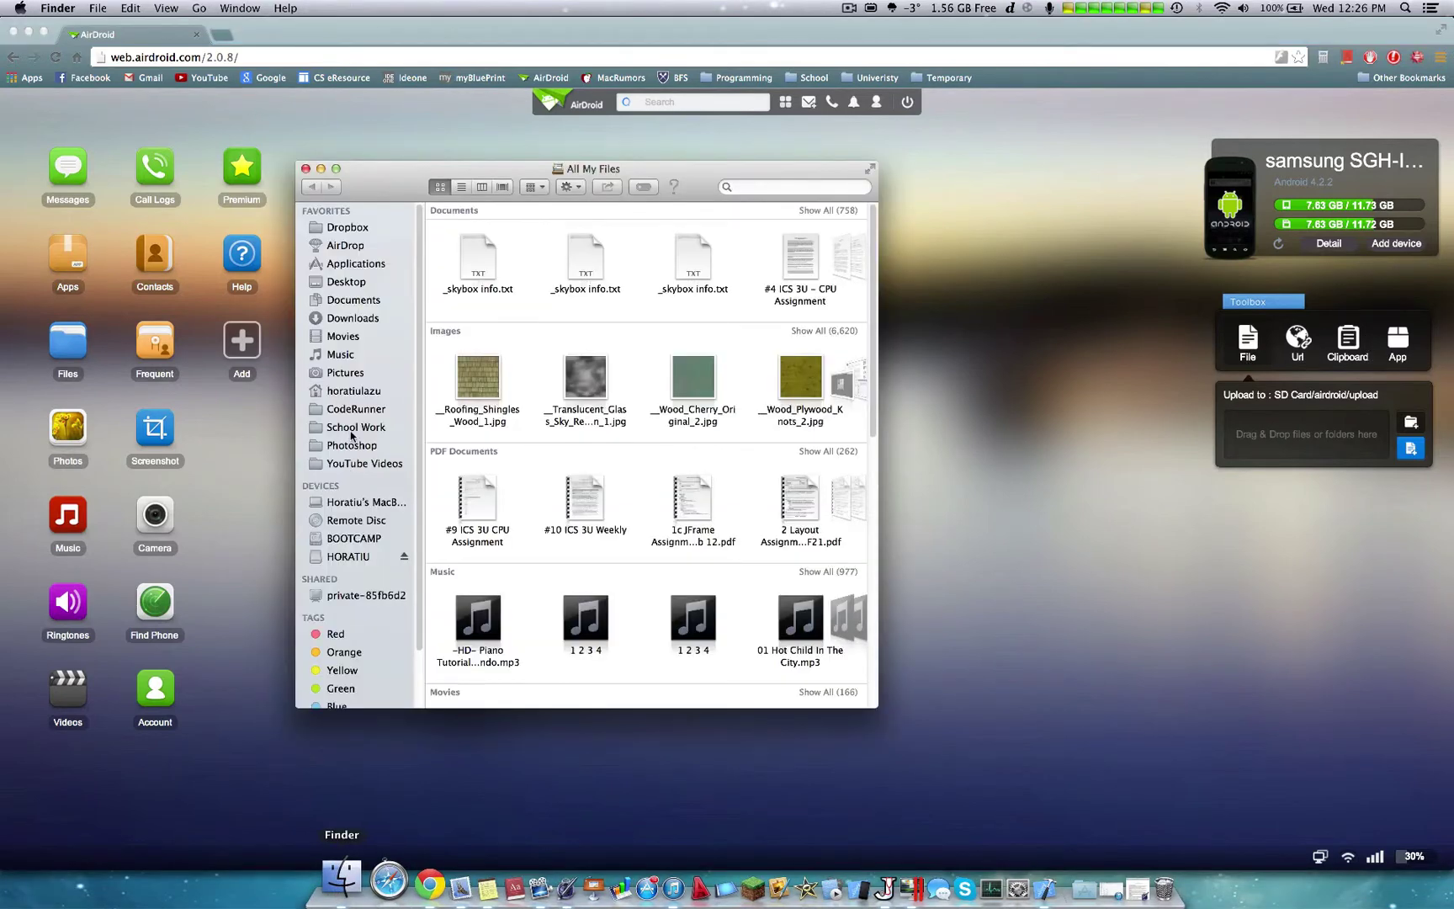
left_click(352, 319)
scroll(554, 307, "down", 2)
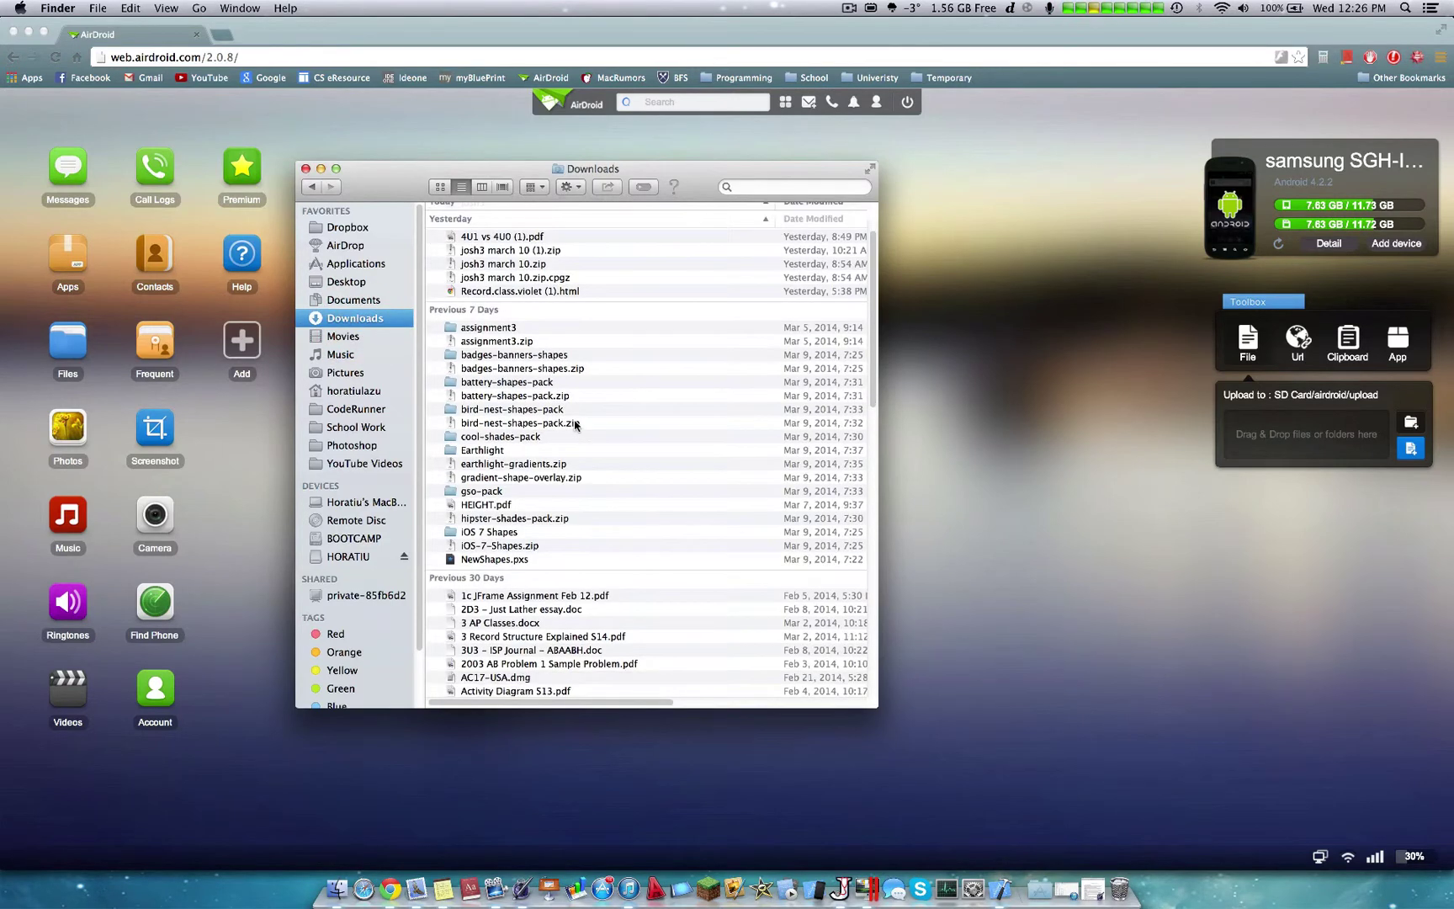
scroll(568, 307, "up", 2)
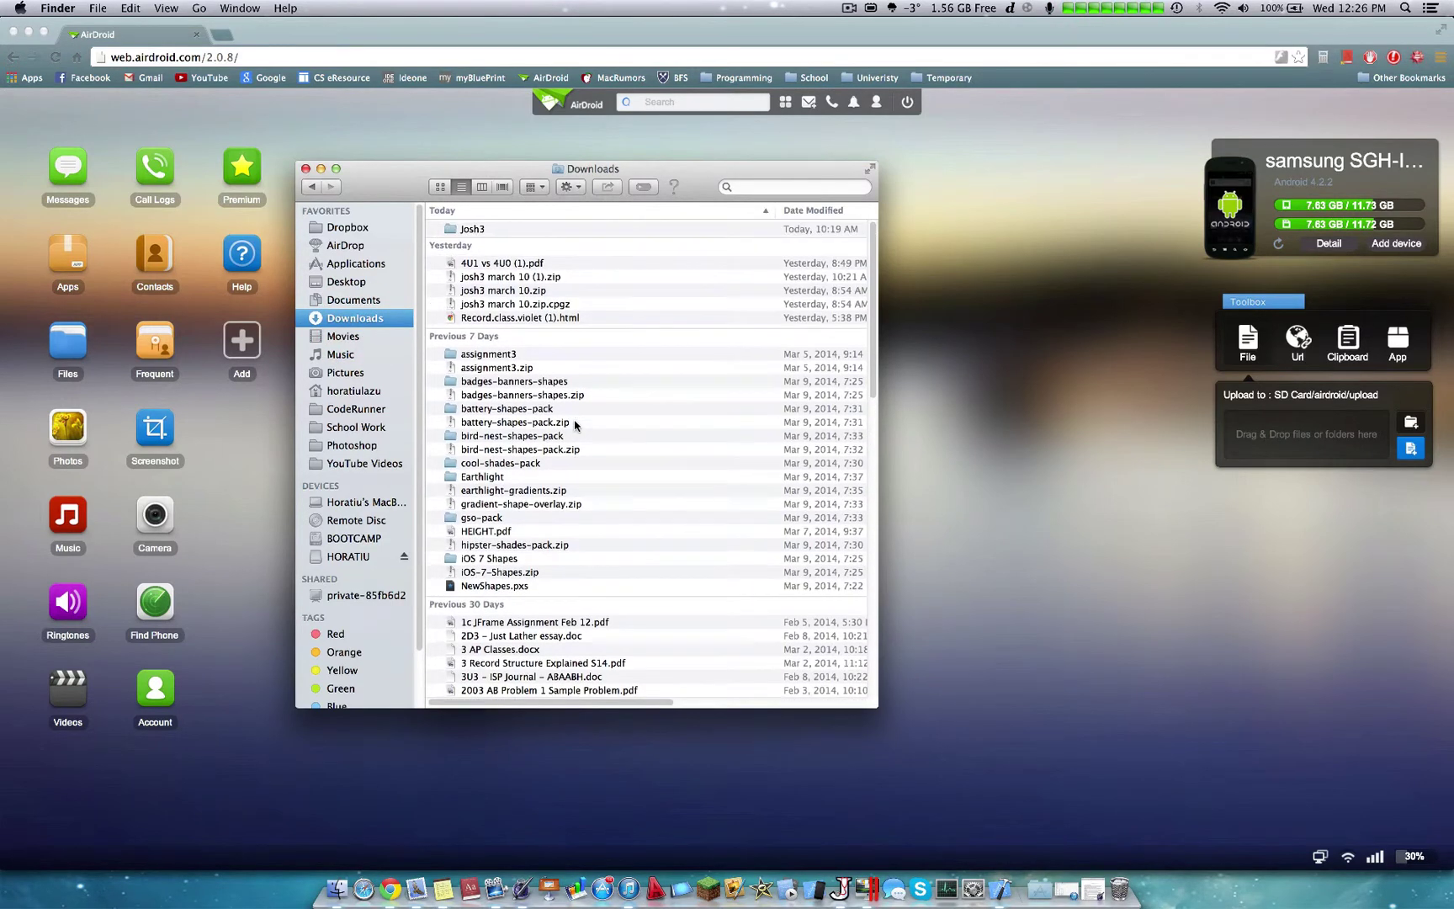
left_click(565, 306)
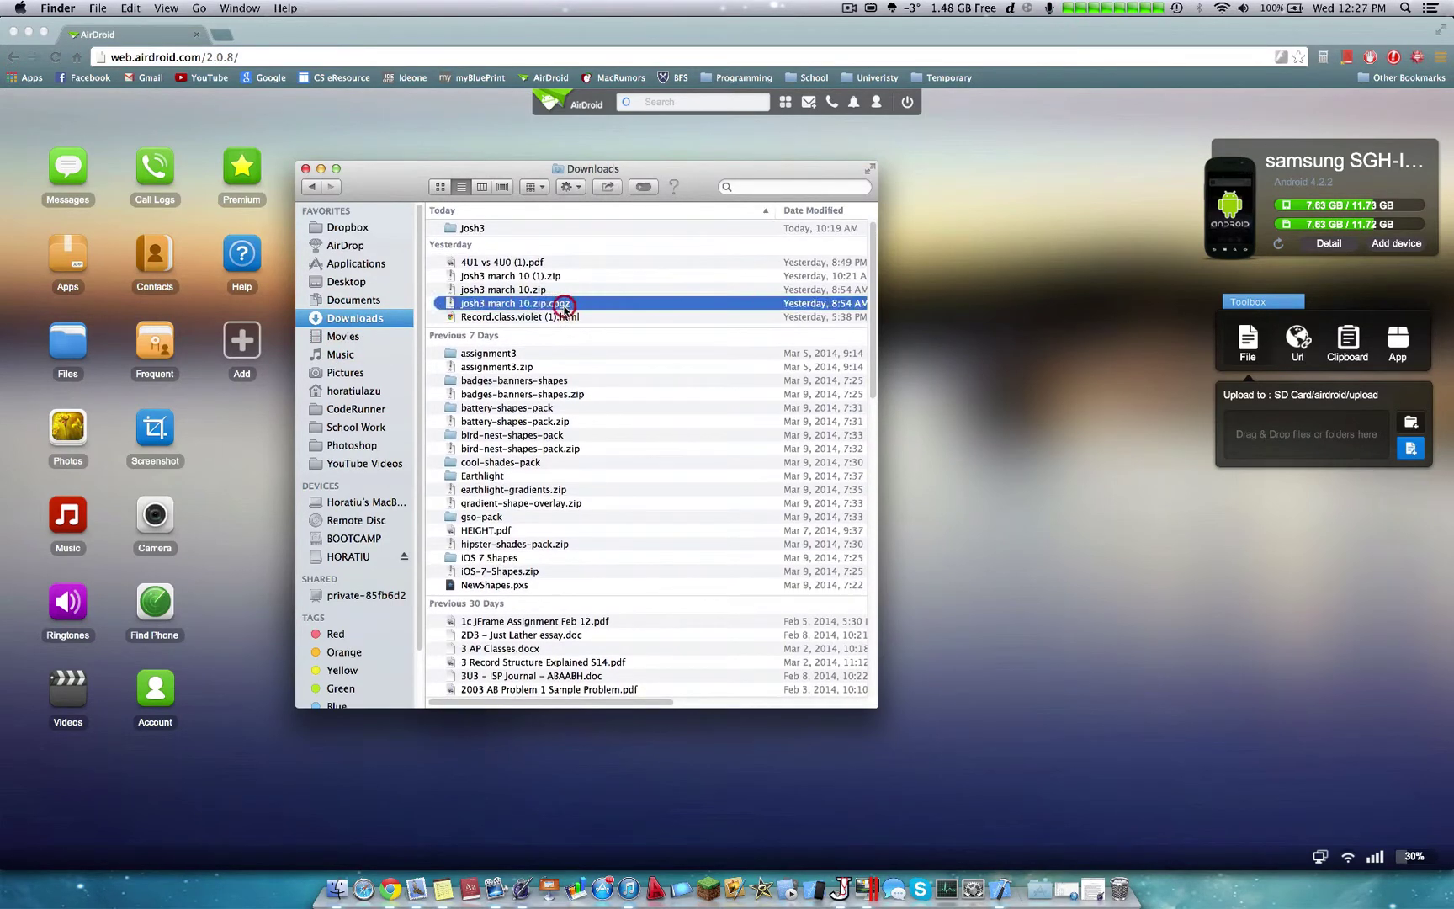
left_click(534, 557)
left_click(531, 477)
left_click(352, 300)
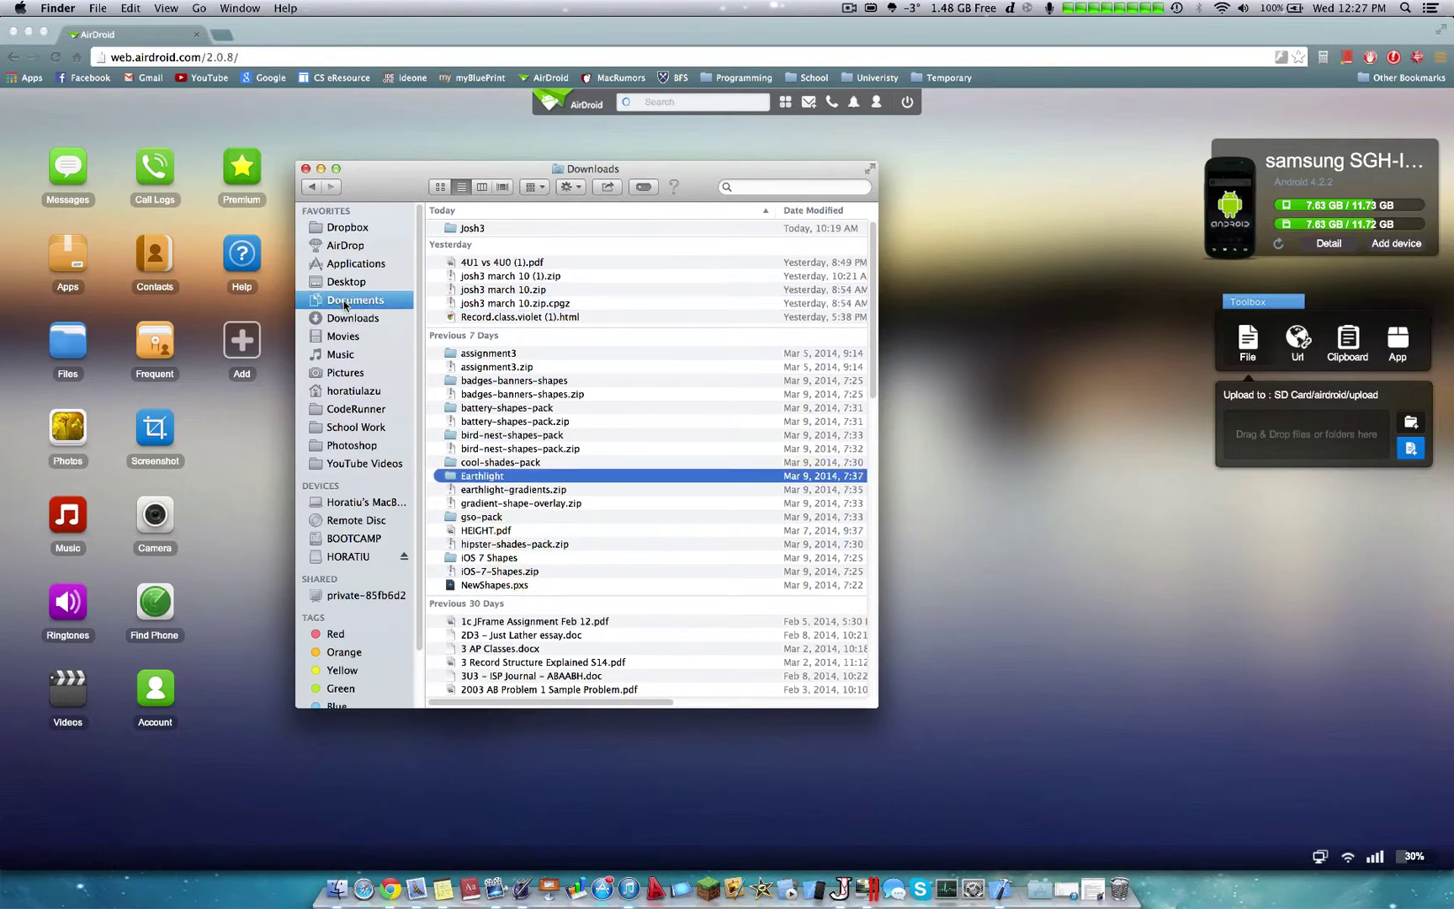
scroll(595, 568, "down", 1)
double_click(592, 539)
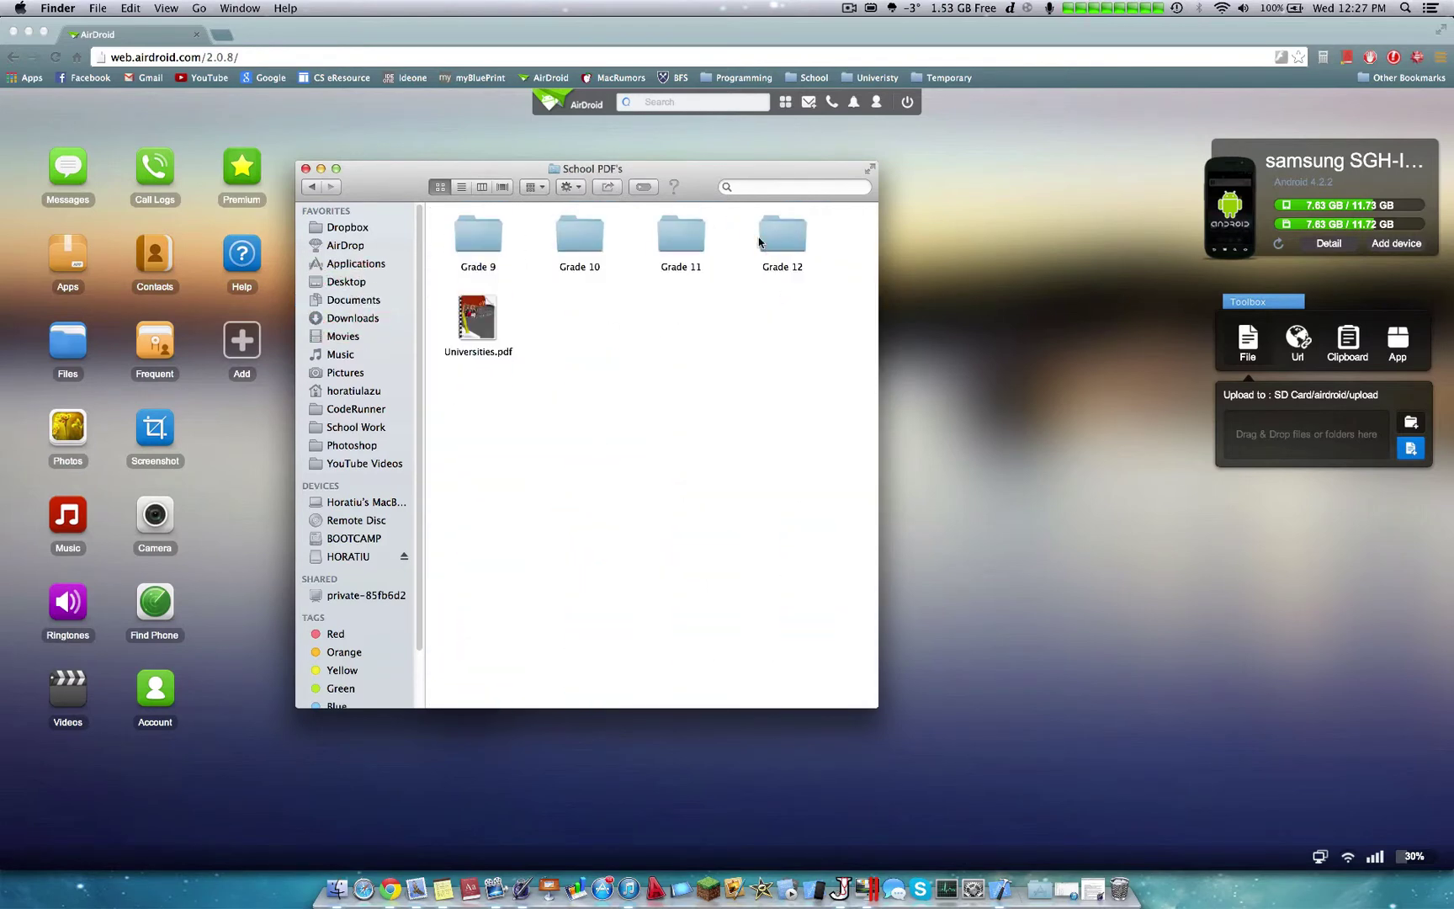
double_click(783, 235)
left_click(577, 305)
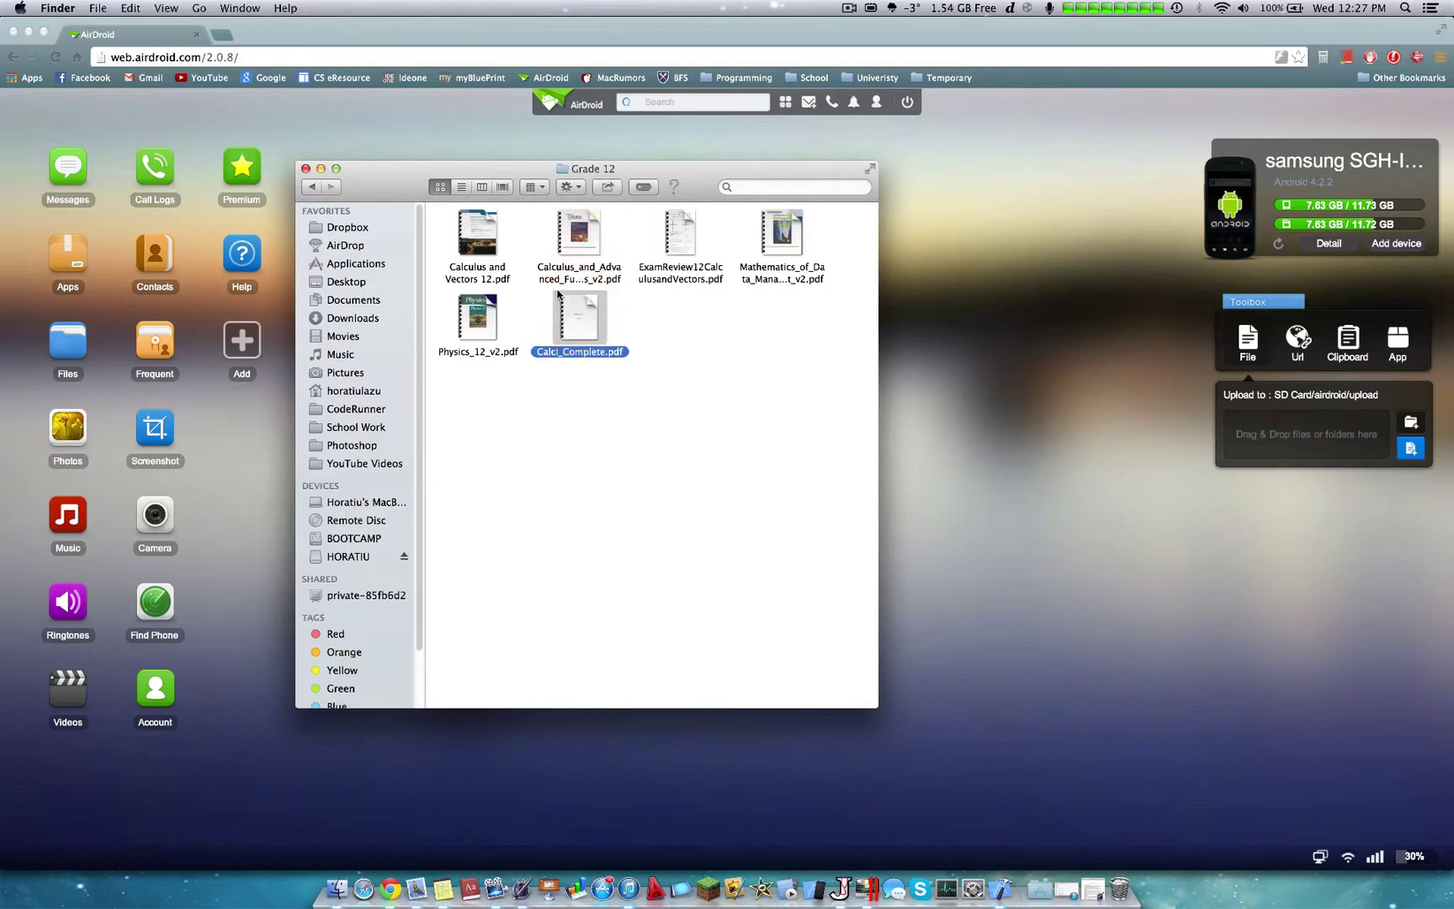
left_click_drag(567, 304, 1306, 427)
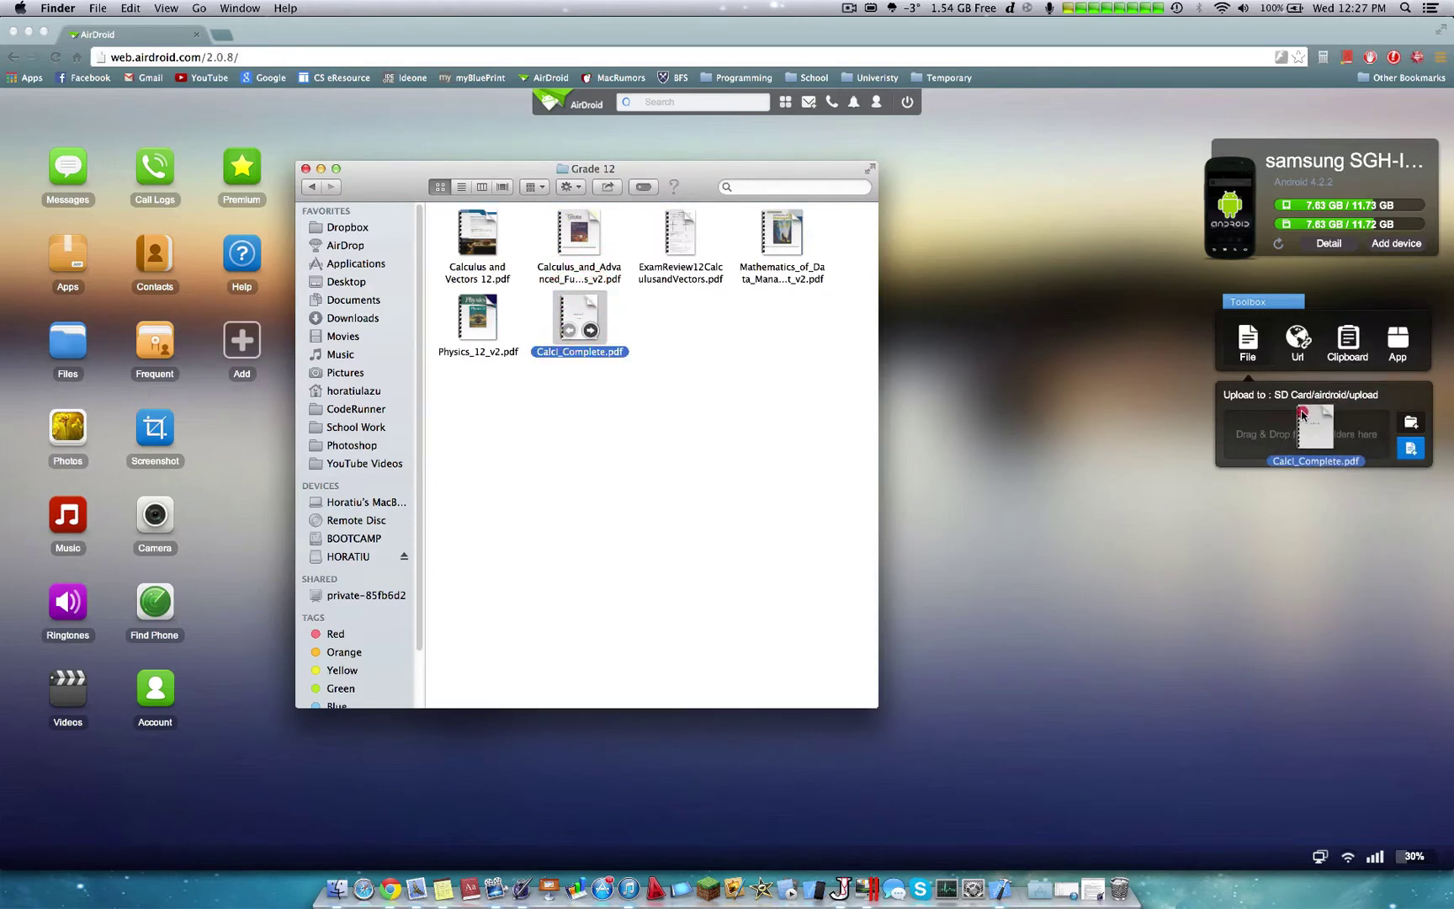
Bring the AirDroid Chrome window forward and wait for '1 succeeded'
left_click(1217, 487)
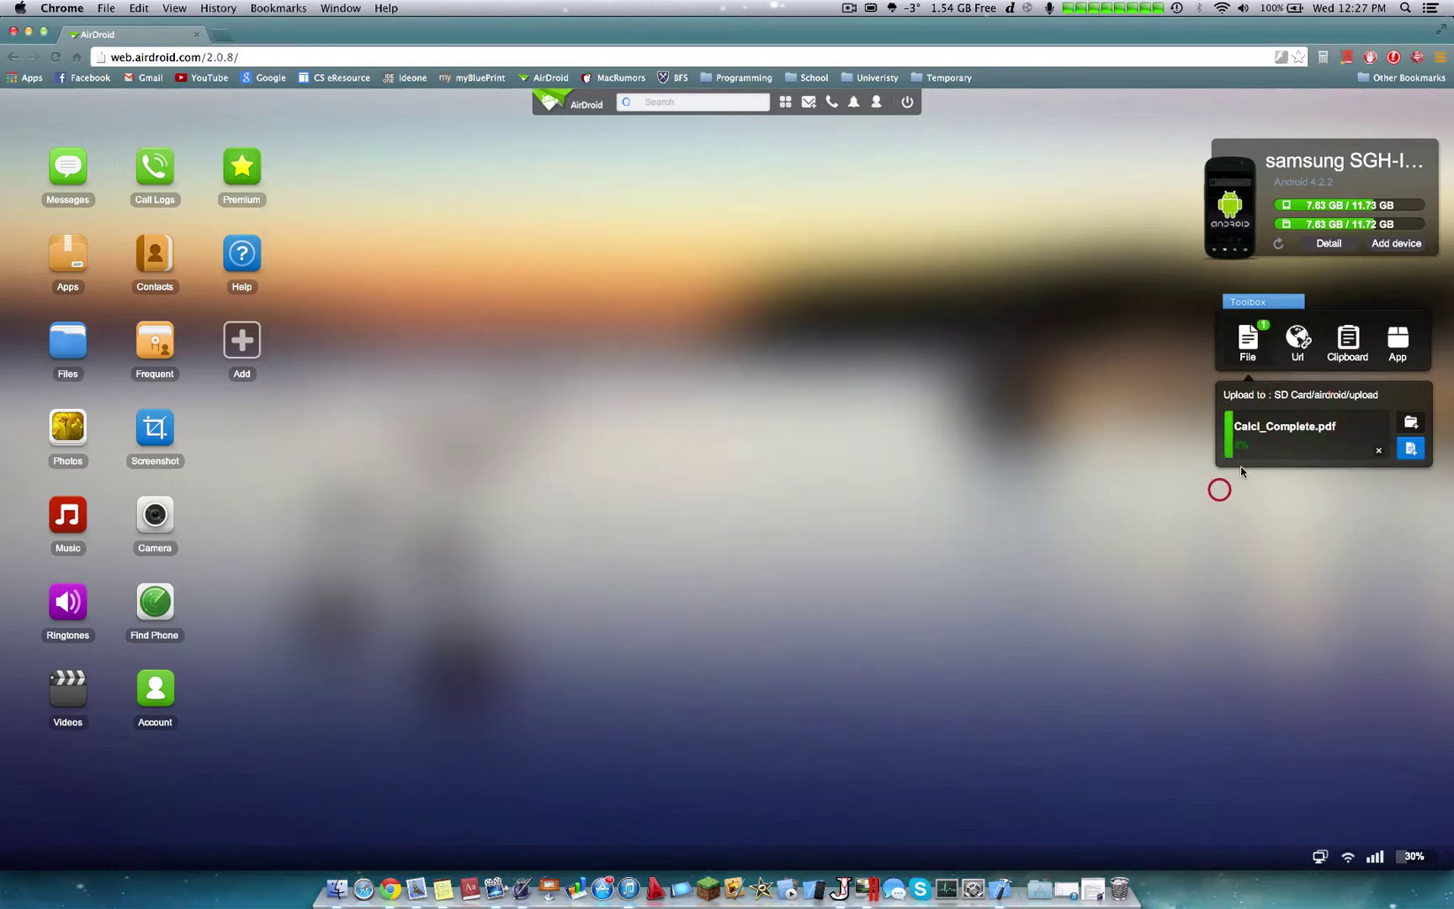